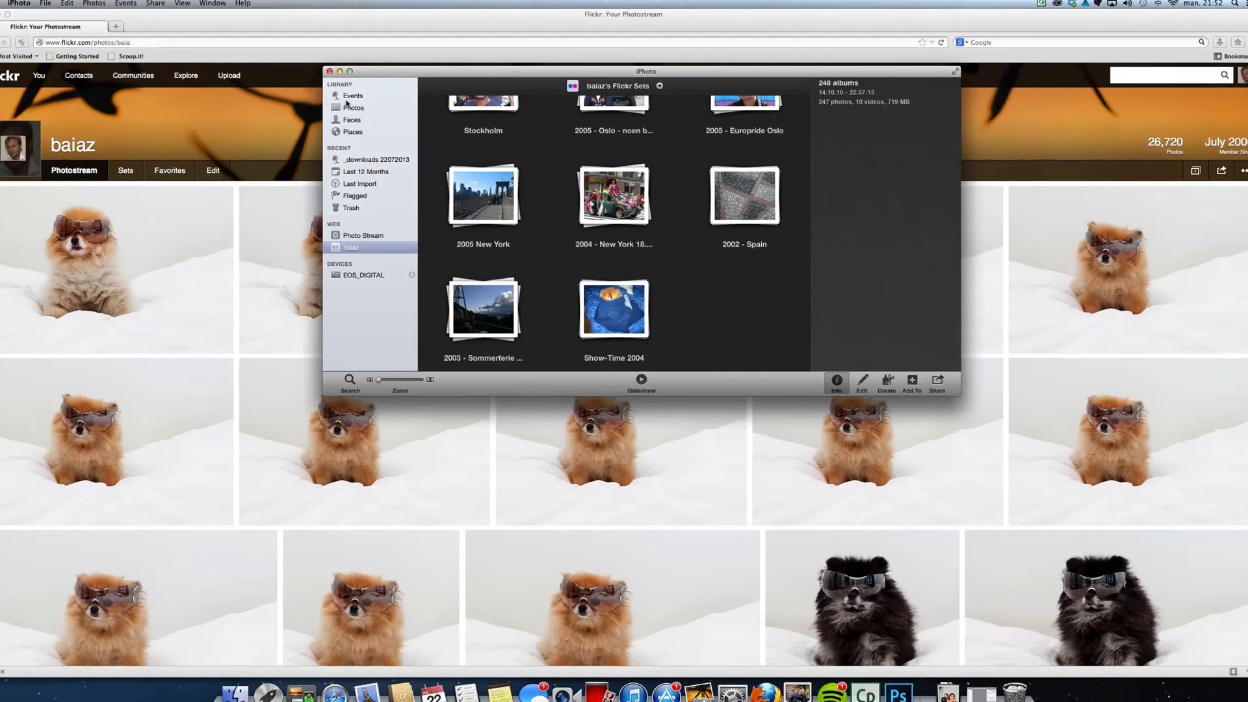
Step: Publish the _downloads 22072013 event to Flickr as a new set, private and at actual size
left_click(362, 94)
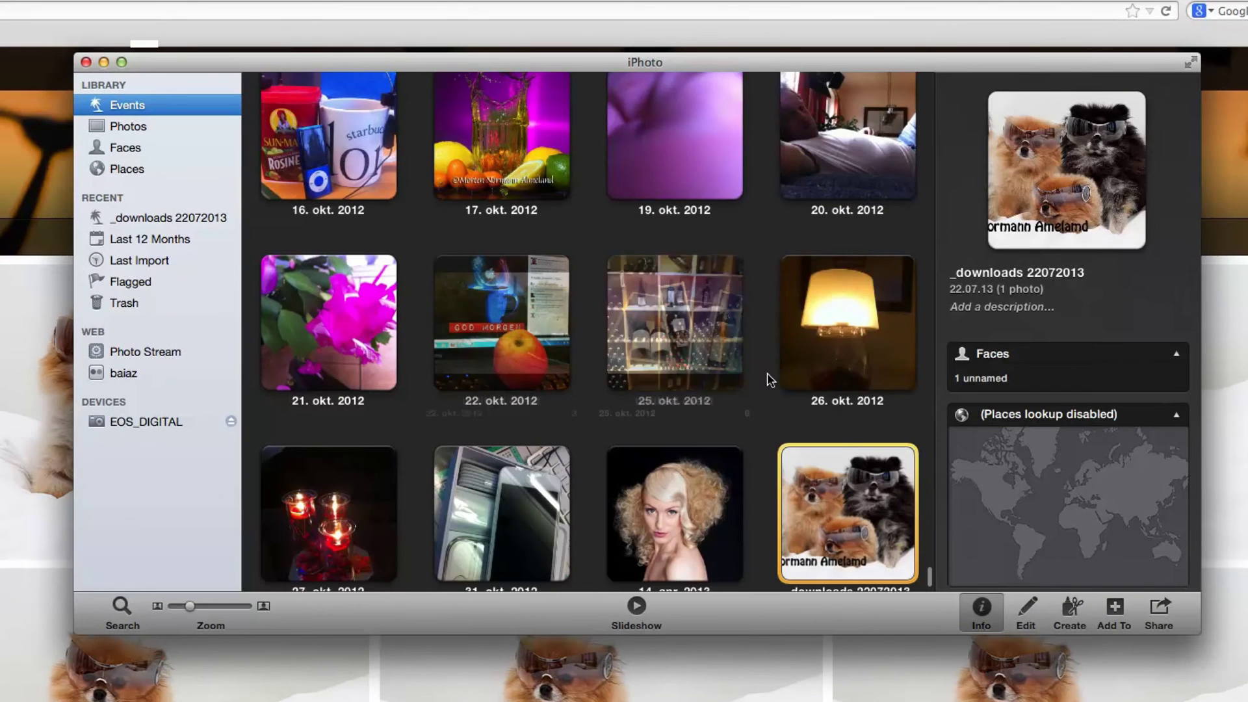
left_click(824, 492)
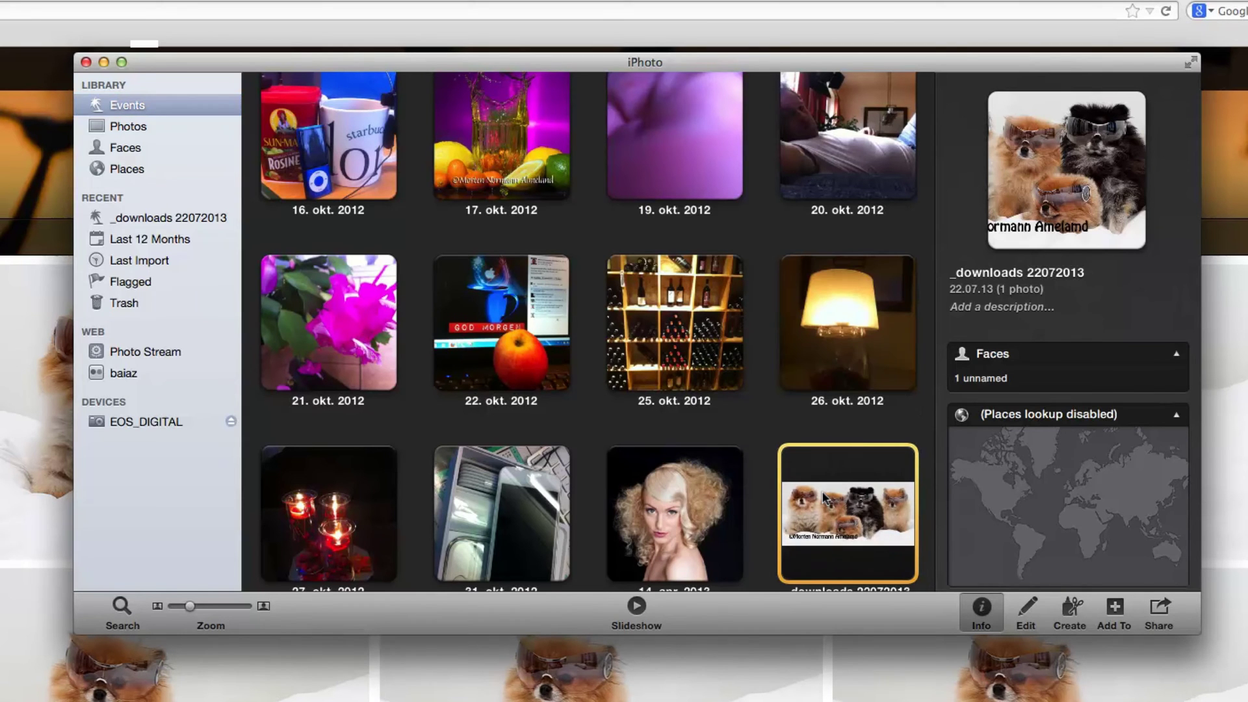
left_click(1158, 609)
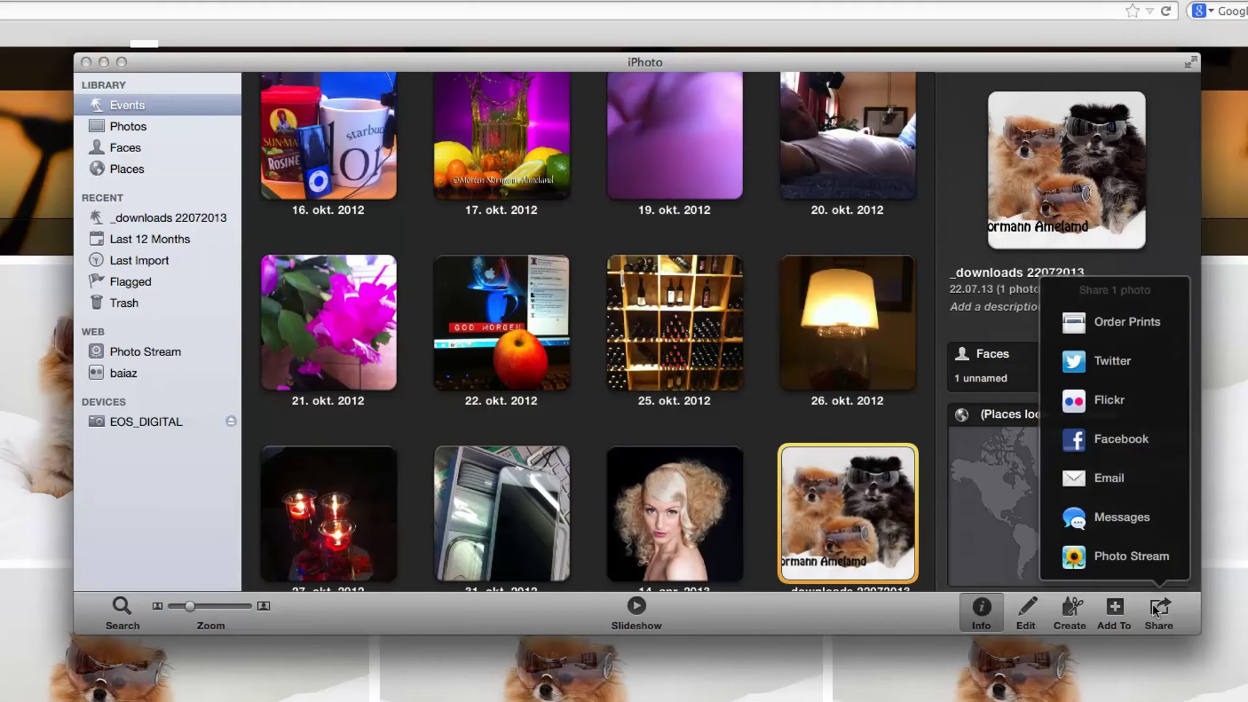
left_click(1110, 402)
left_click(829, 383)
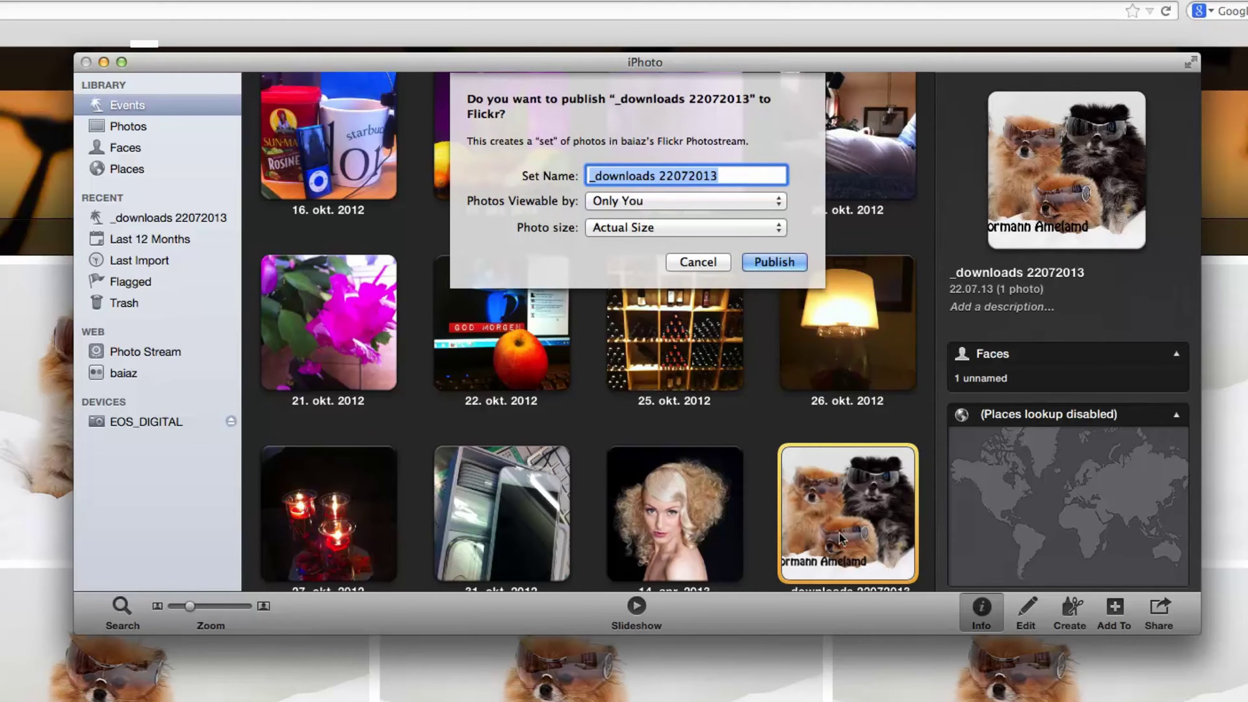
left_click(773, 260)
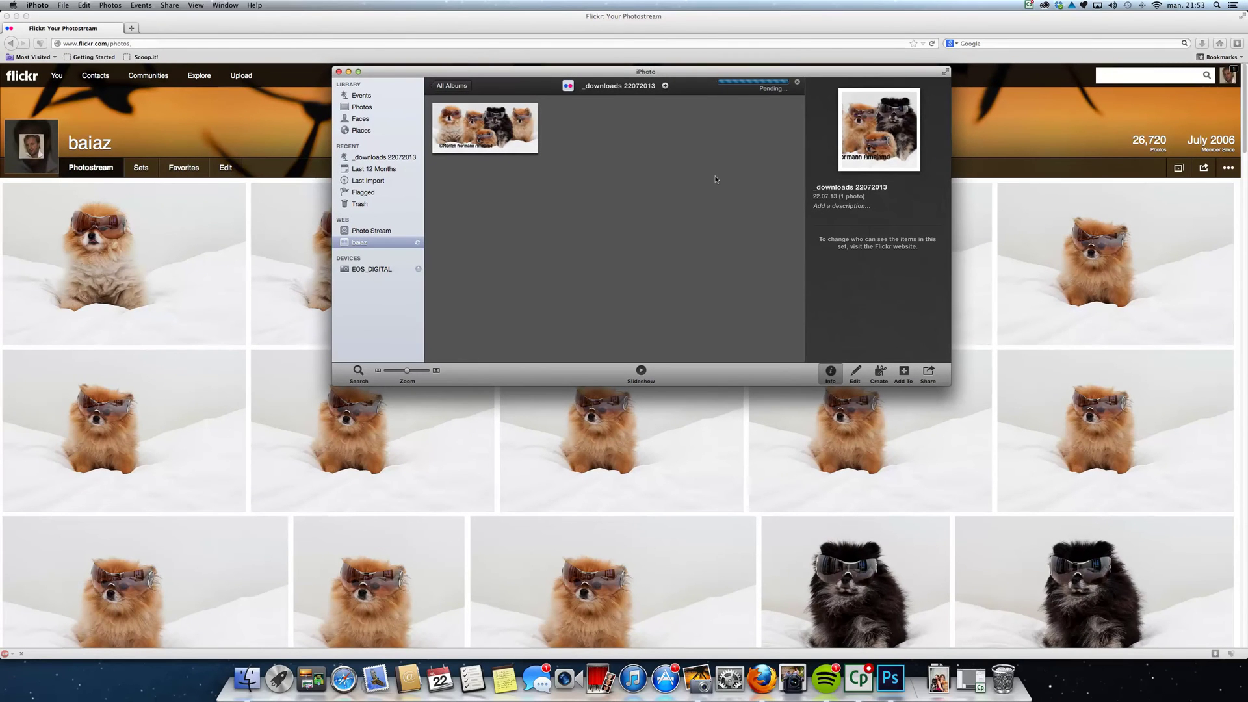
Step: In Flickr Organize, select 23 dog photos in the photostream strip, from the first photo onward
left_click(191, 238)
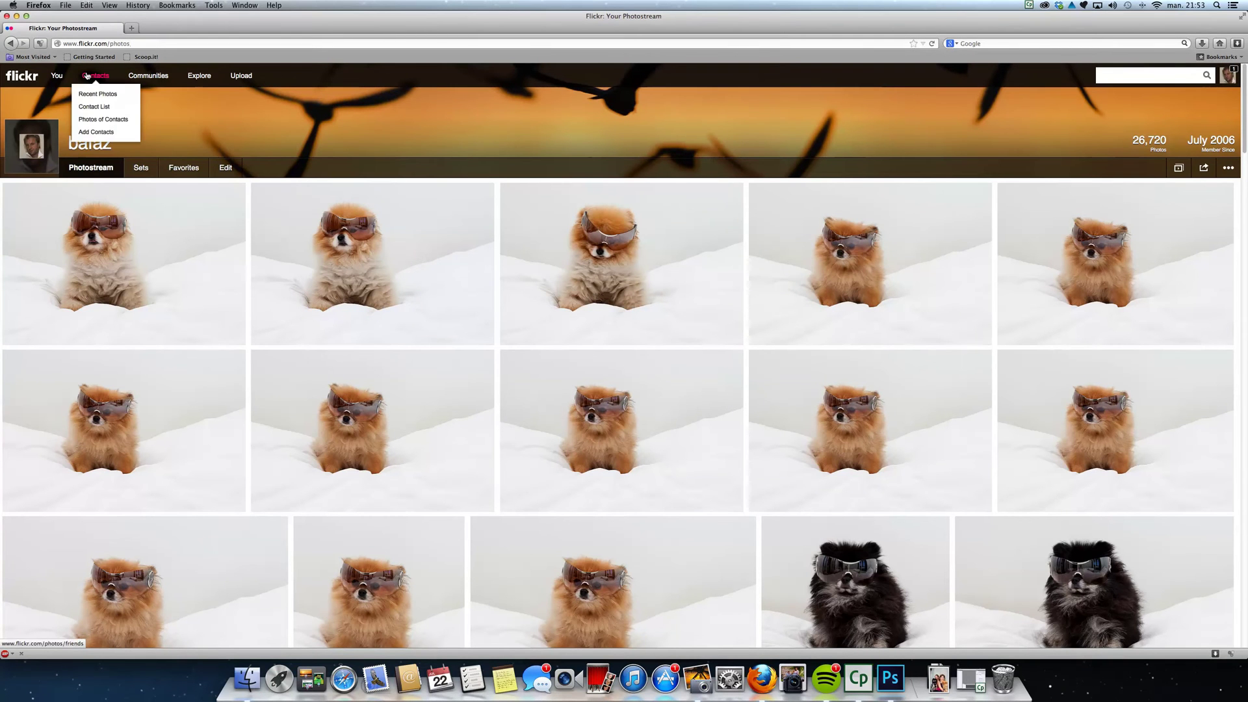
mouse_move(56, 75)
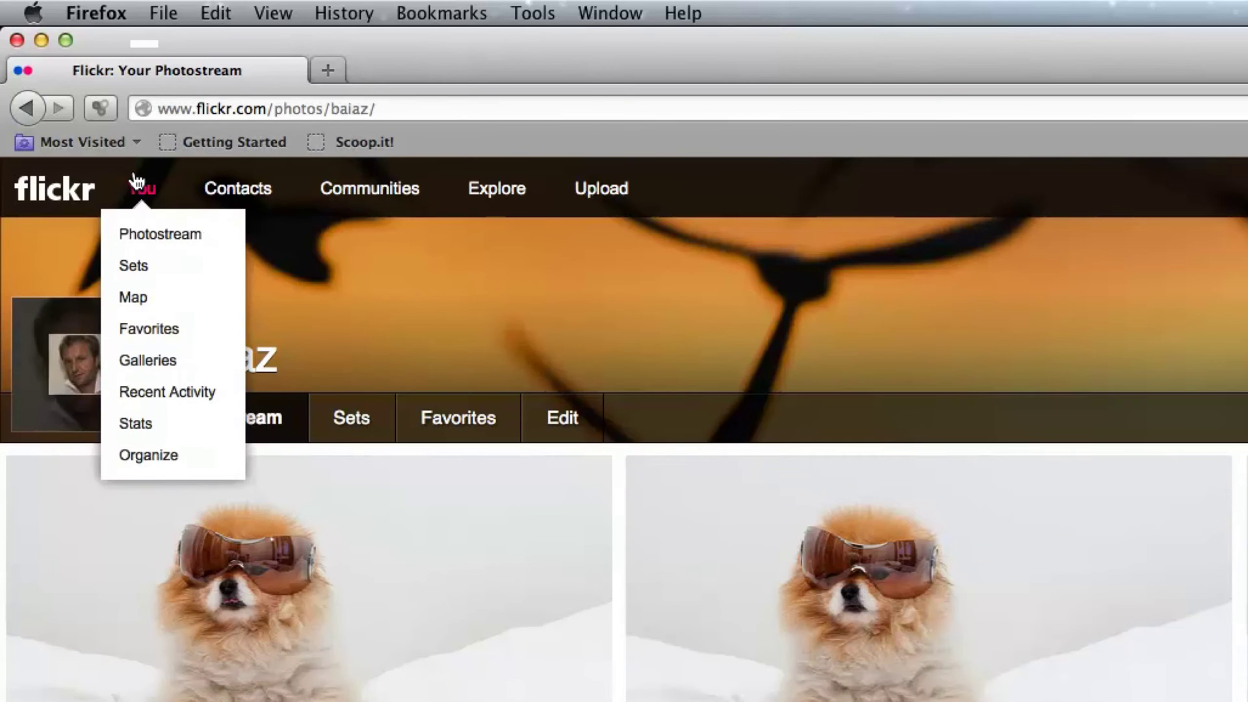
left_click(137, 451)
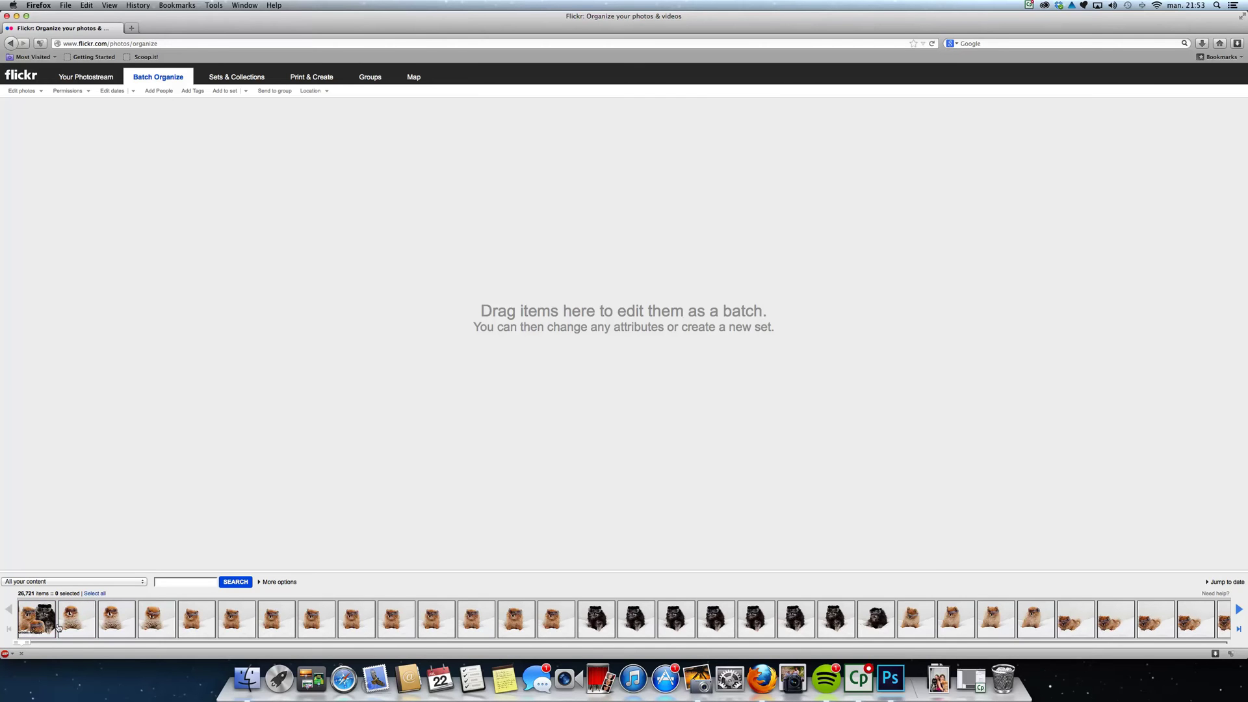
left_click(73, 615)
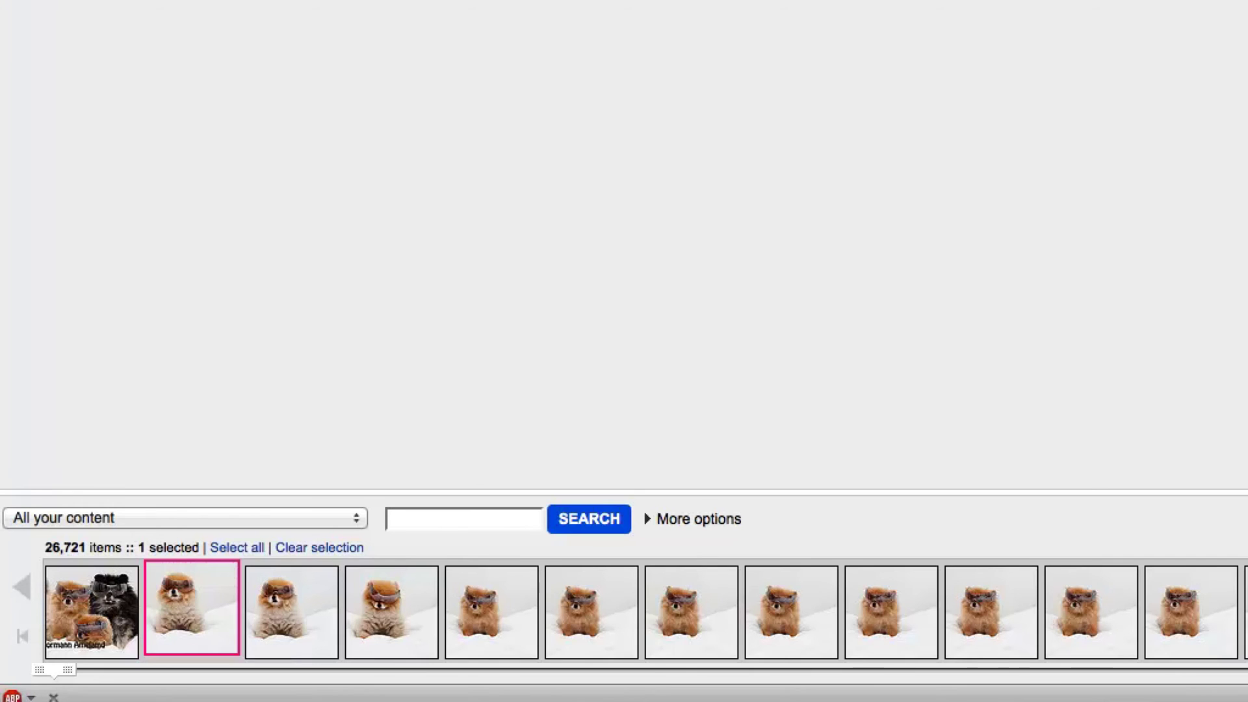
left_click(1190, 609, "shift")
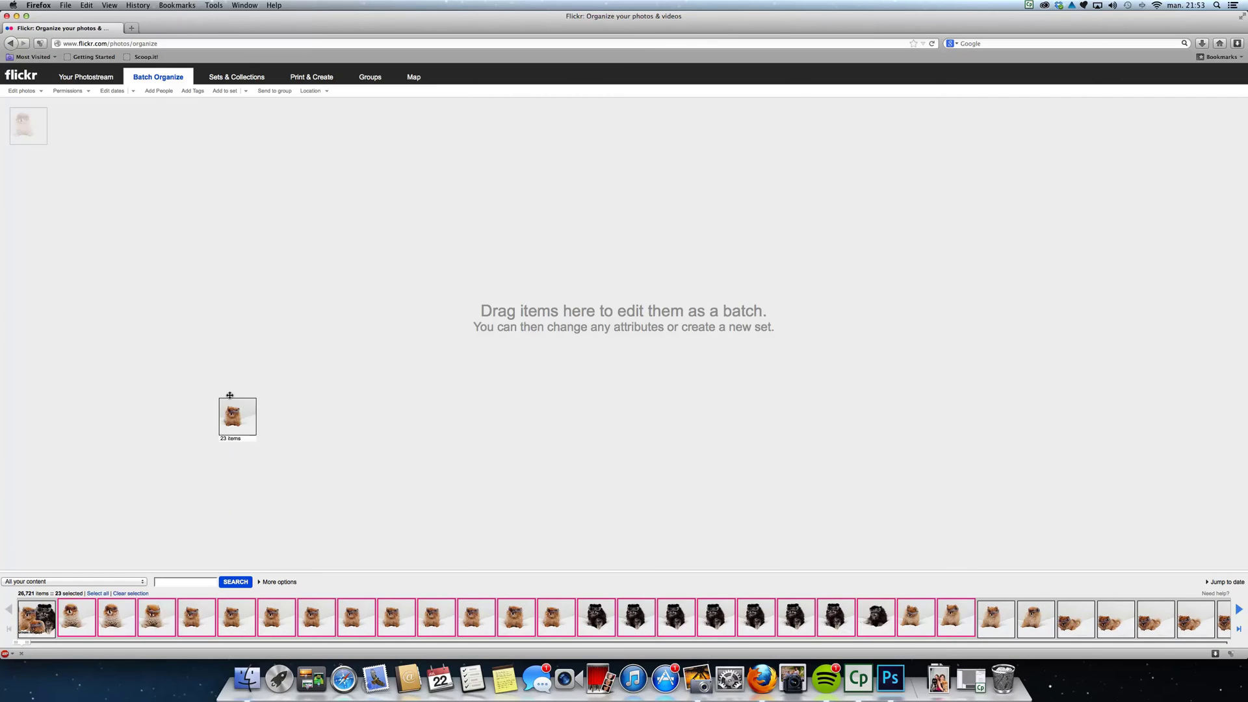
Step: Batch the 23 selected photos and add them to the existing _downloads 22072013 set
left_click_drag(231, 617, 234, 388)
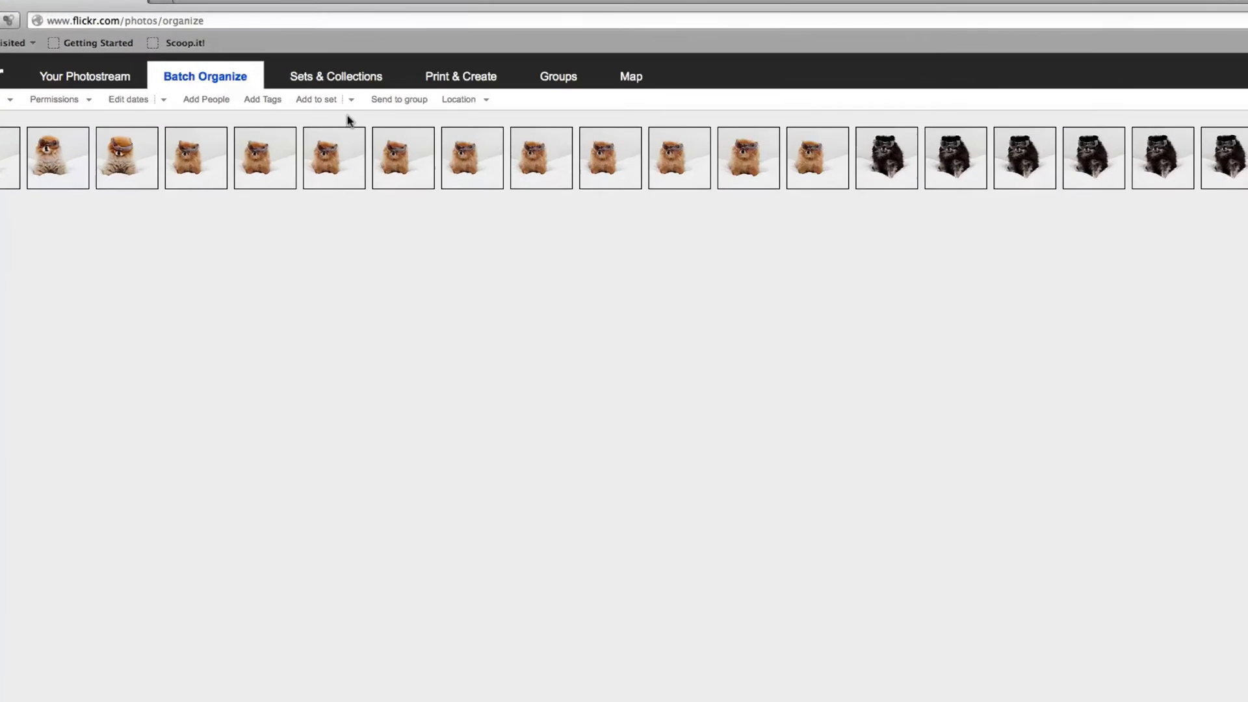
left_click(471, 103)
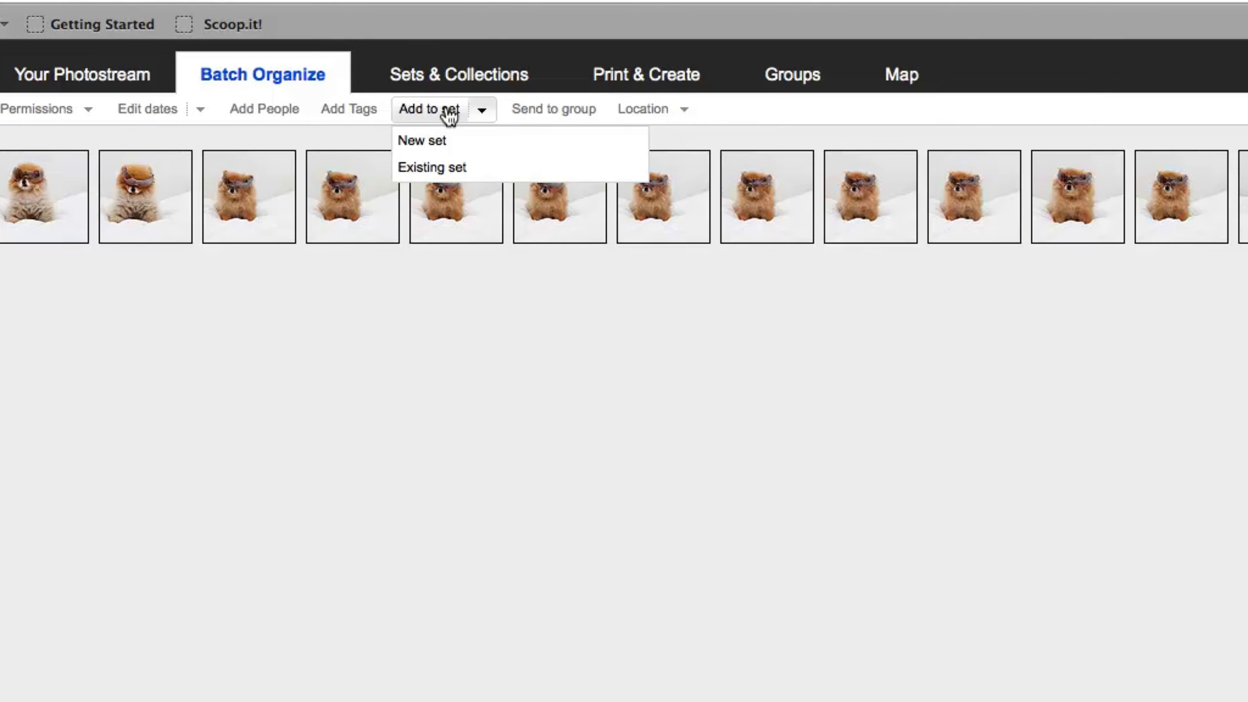
left_click(431, 170)
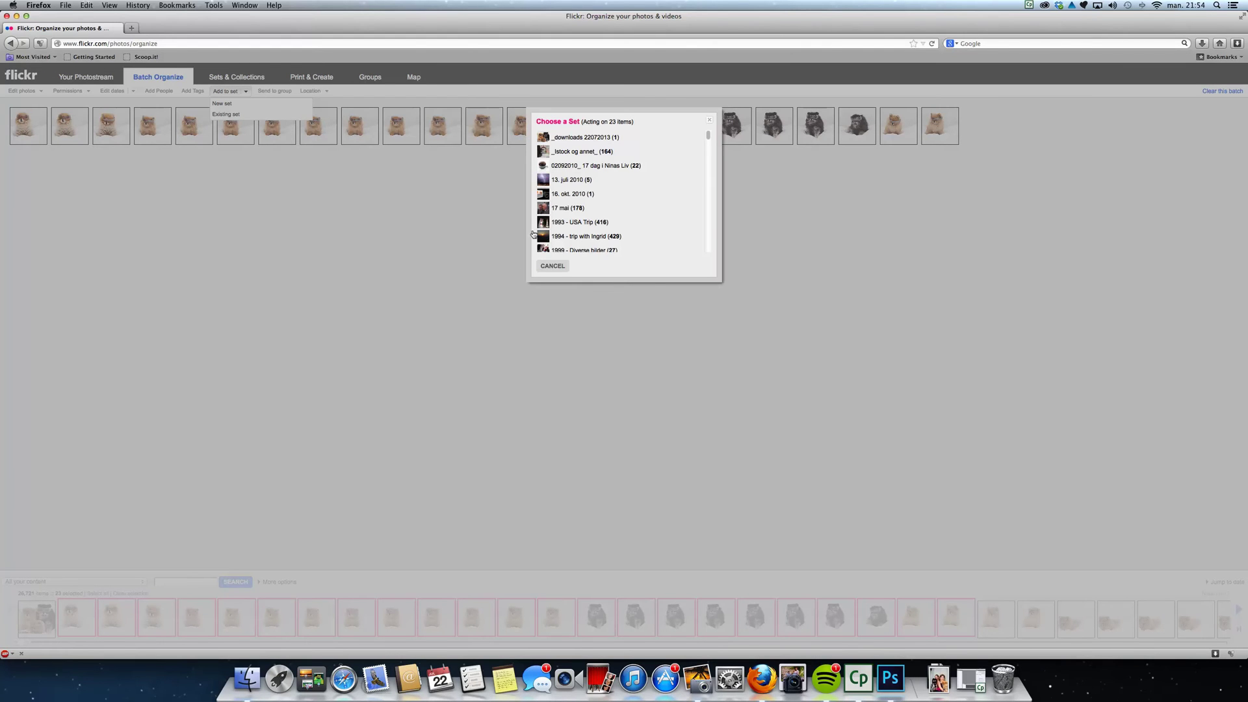
left_click(559, 137)
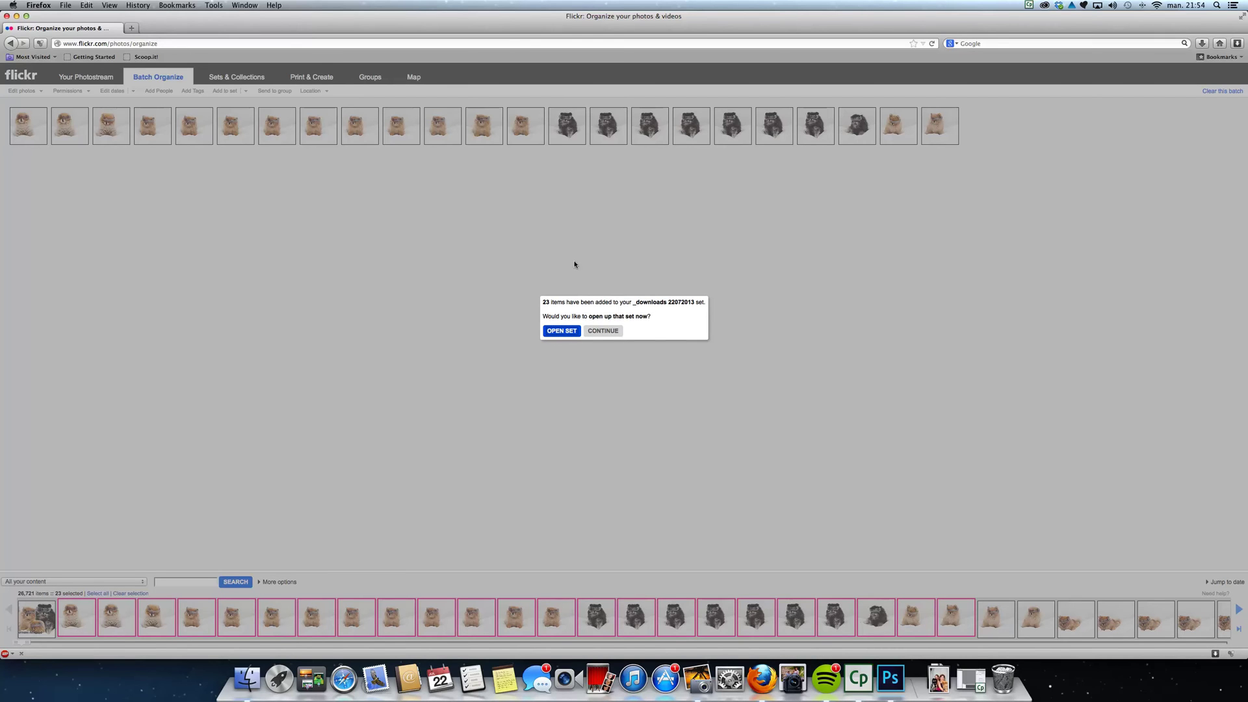
left_click(604, 332)
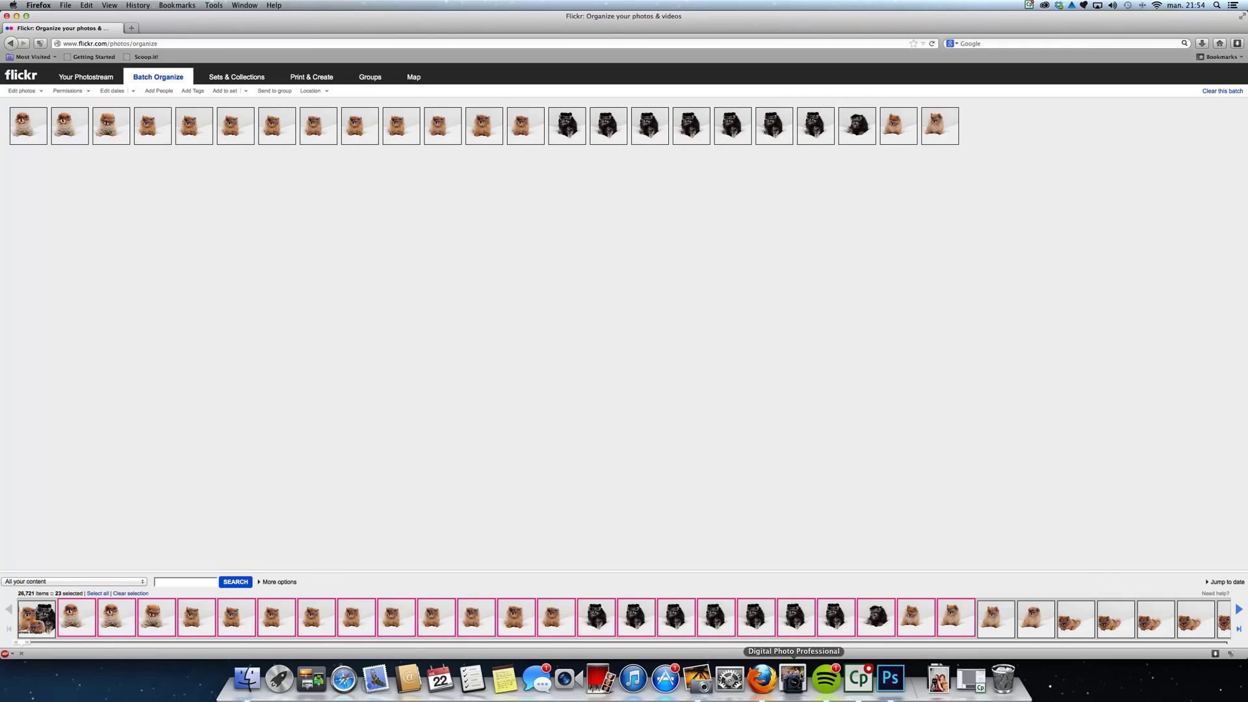
Step: Open the _downloads 22072013 album under baiaz's Flickr sets in iPhoto, then open a Finder window
left_click(697, 678)
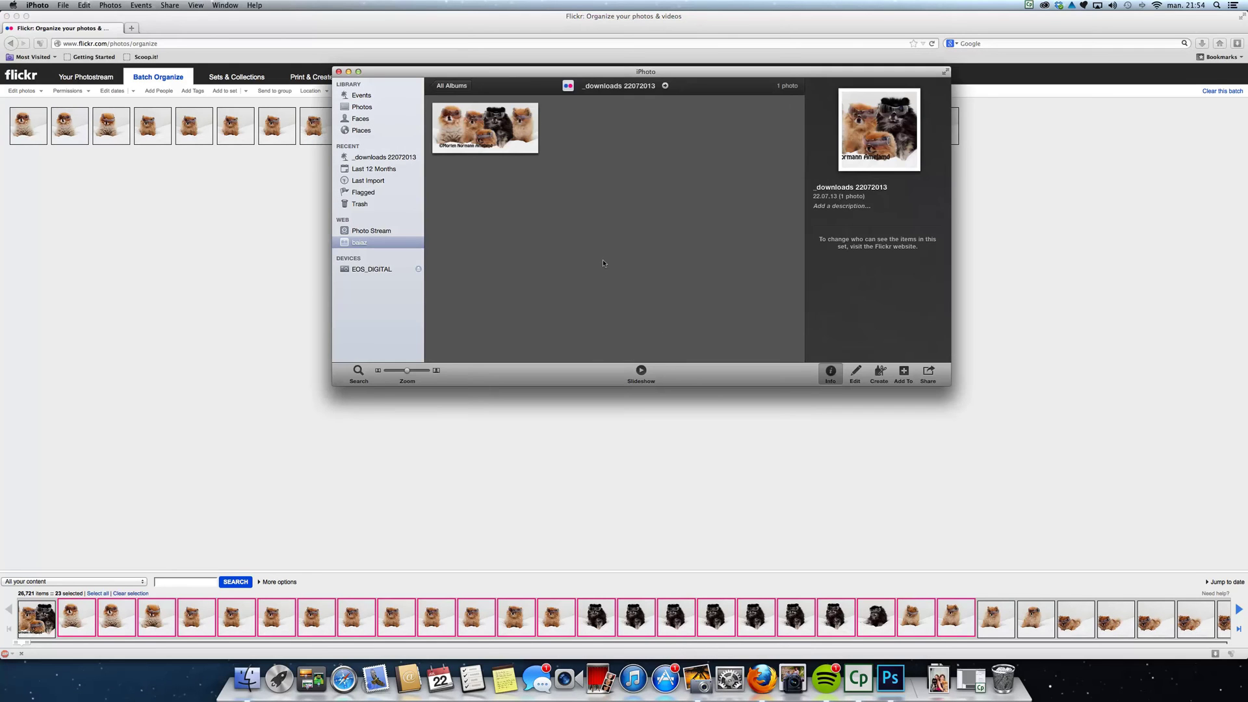
left_click(376, 231)
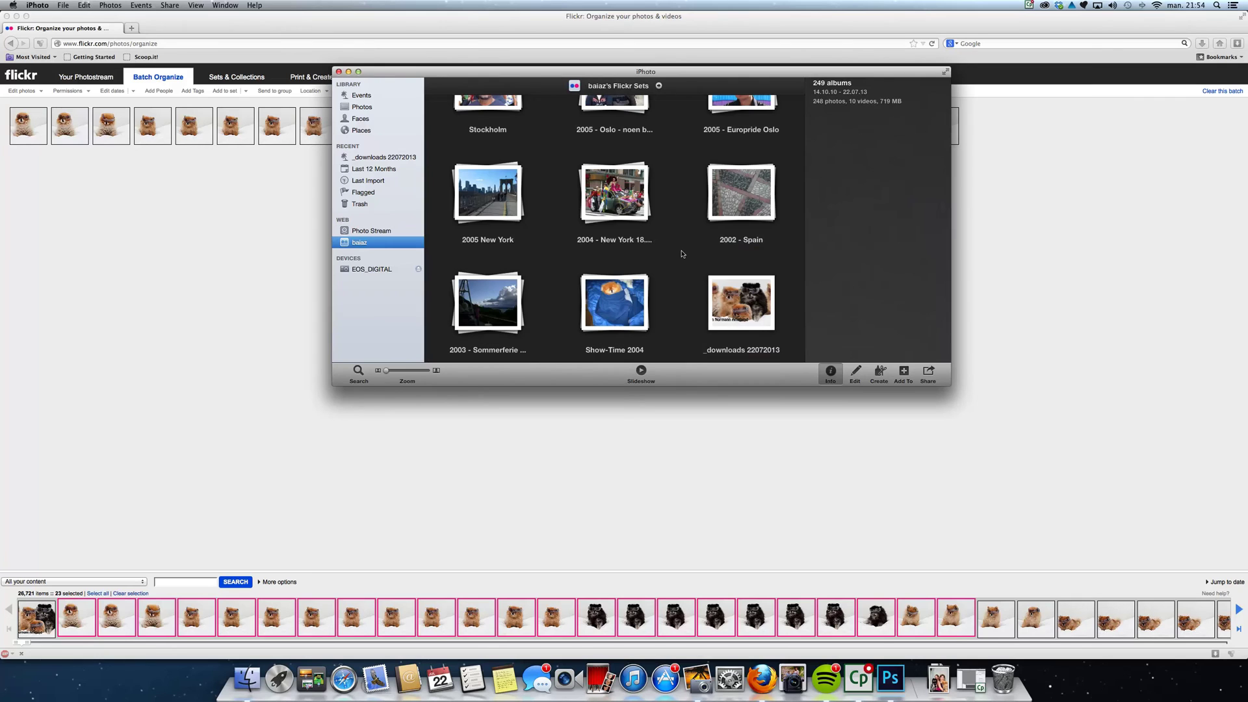
double_click(741, 303)
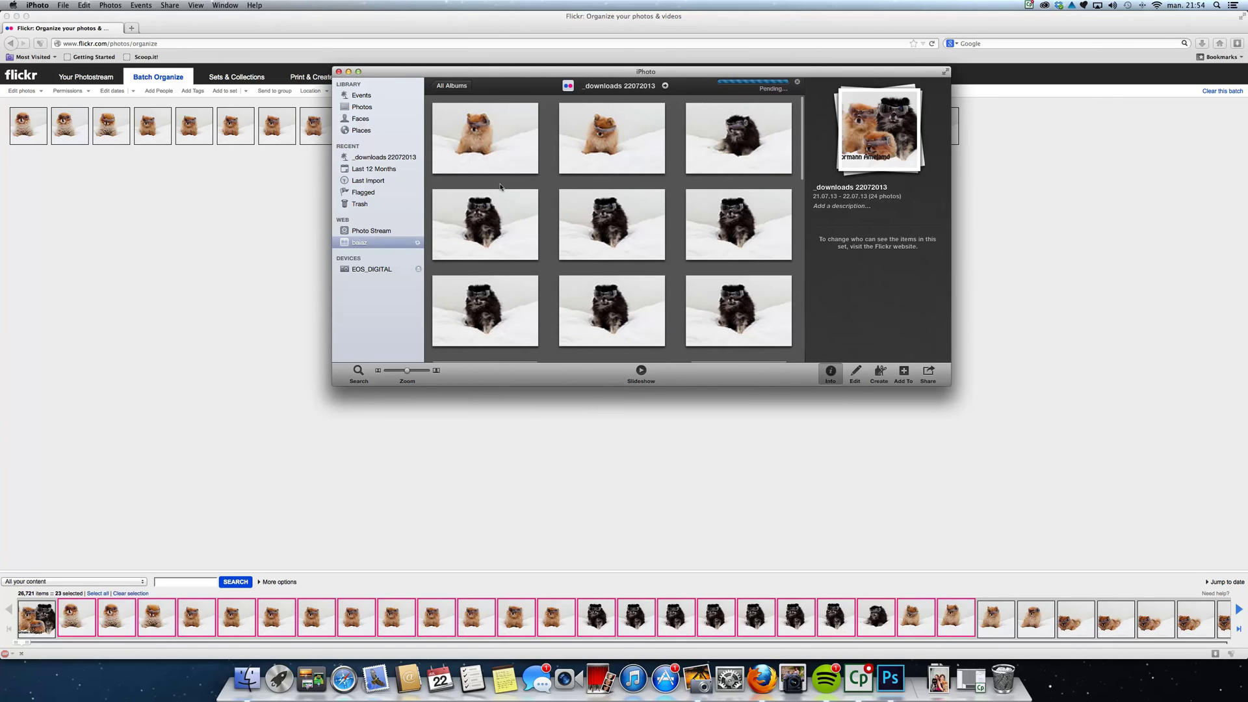
left_click(249, 680)
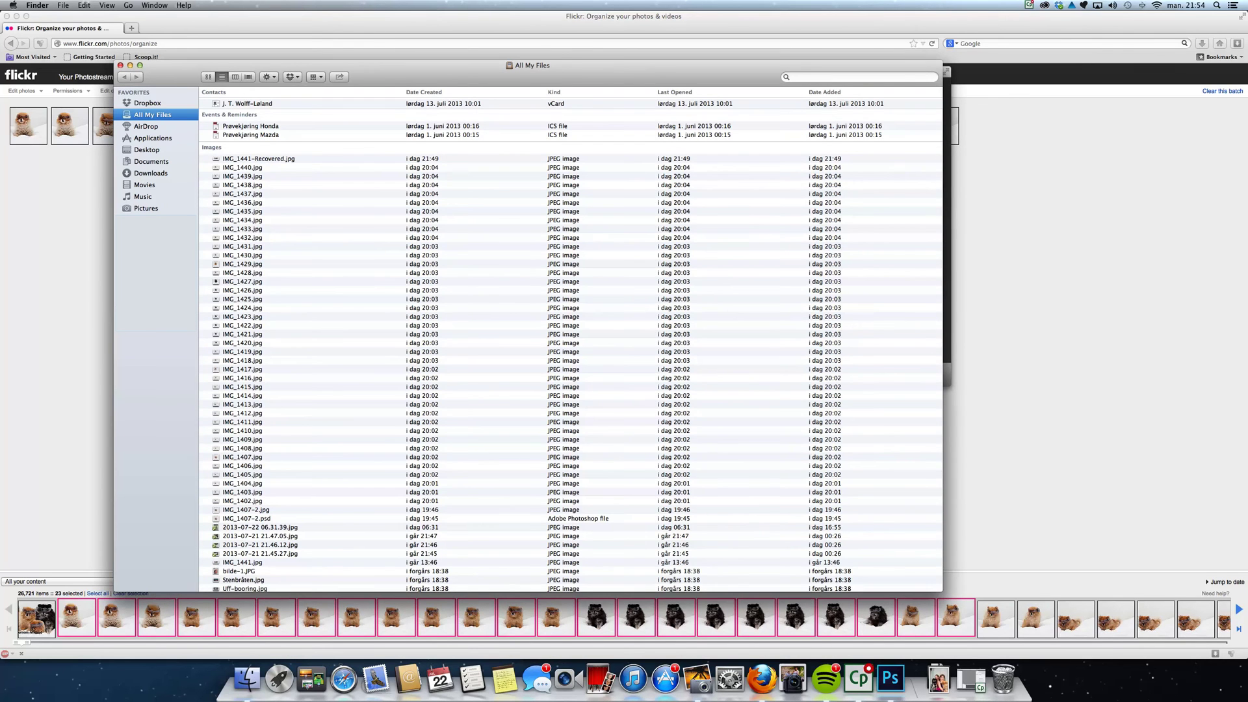
Step: Show the package contents of the iPhoto Library in the Pictures folder
left_click(143, 210)
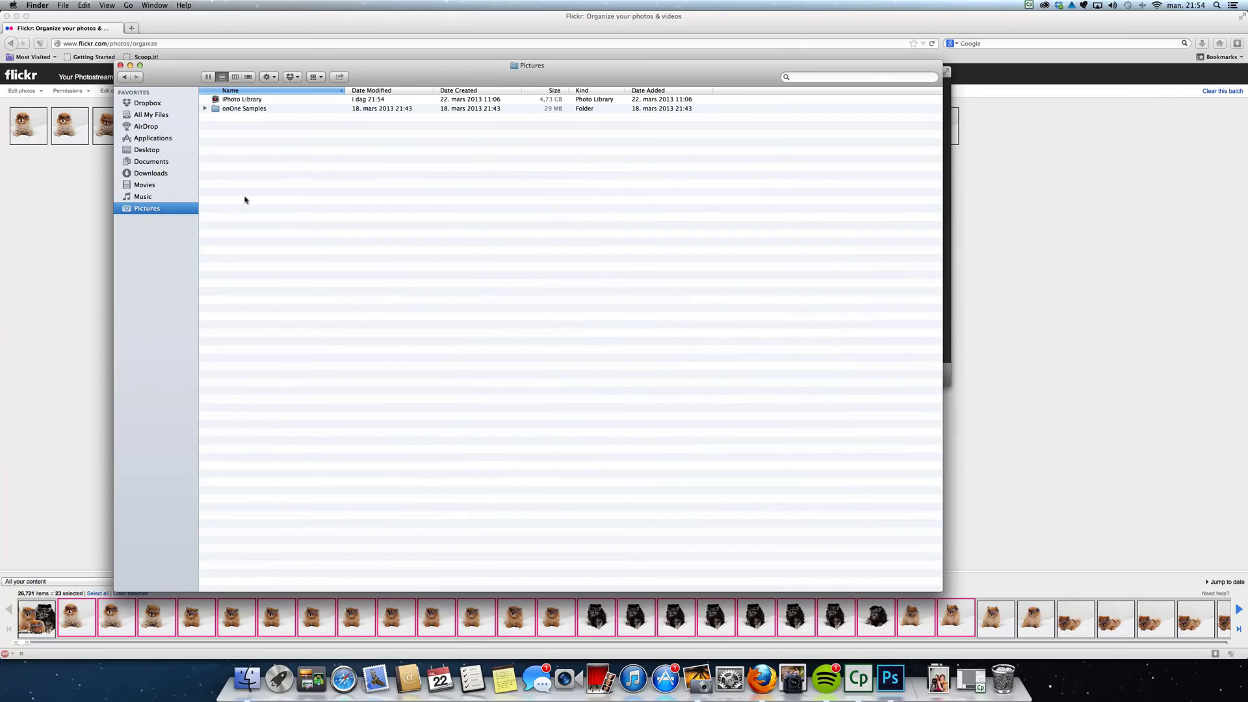
right_click(223, 102)
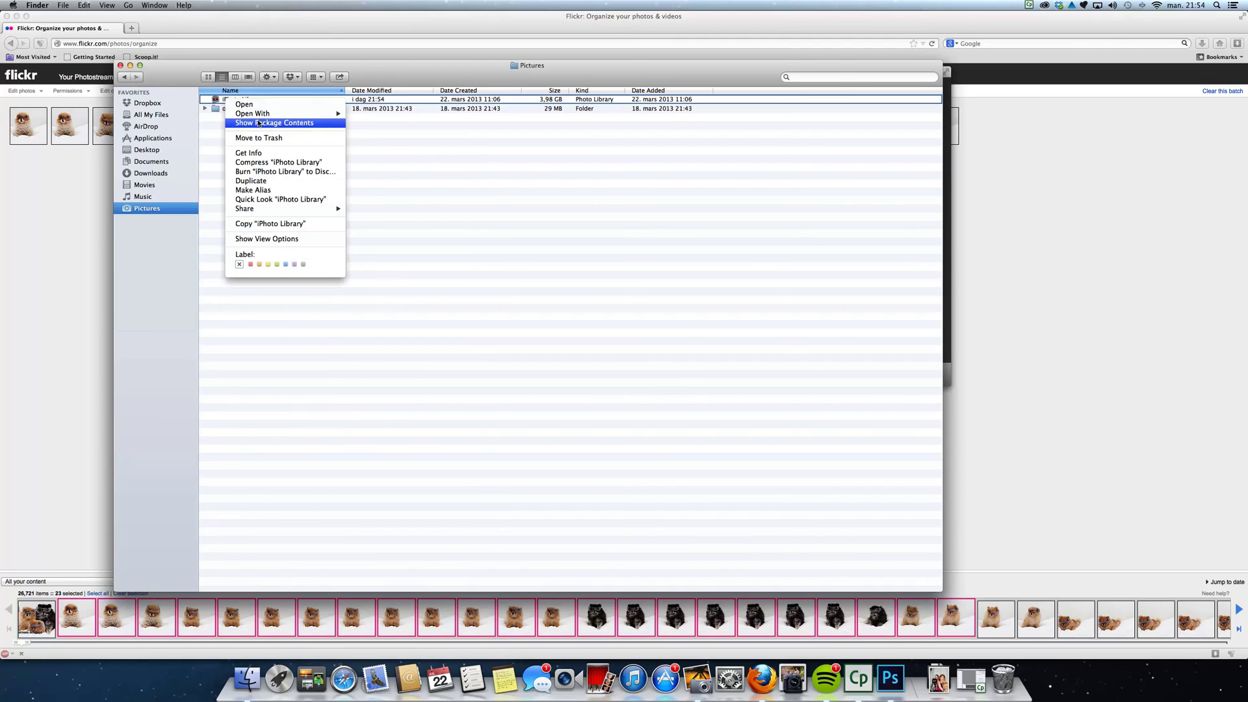
left_click(299, 123)
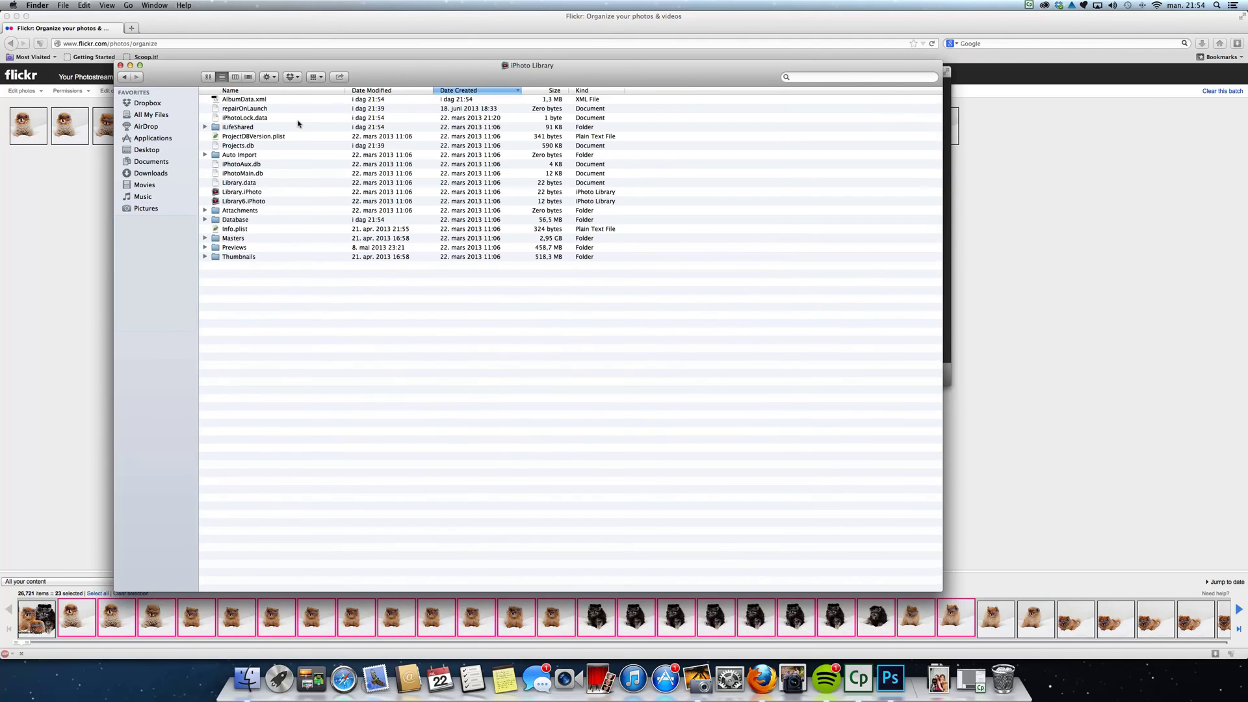
left_click(205, 238)
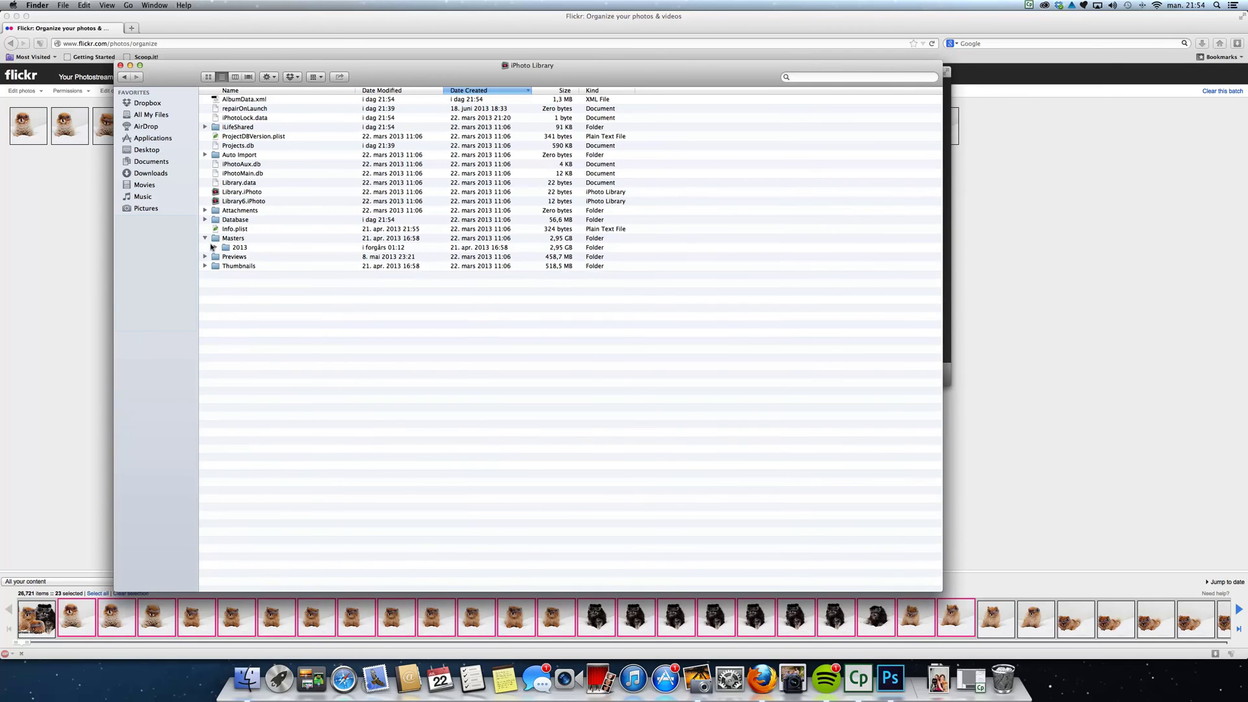
left_click(214, 248)
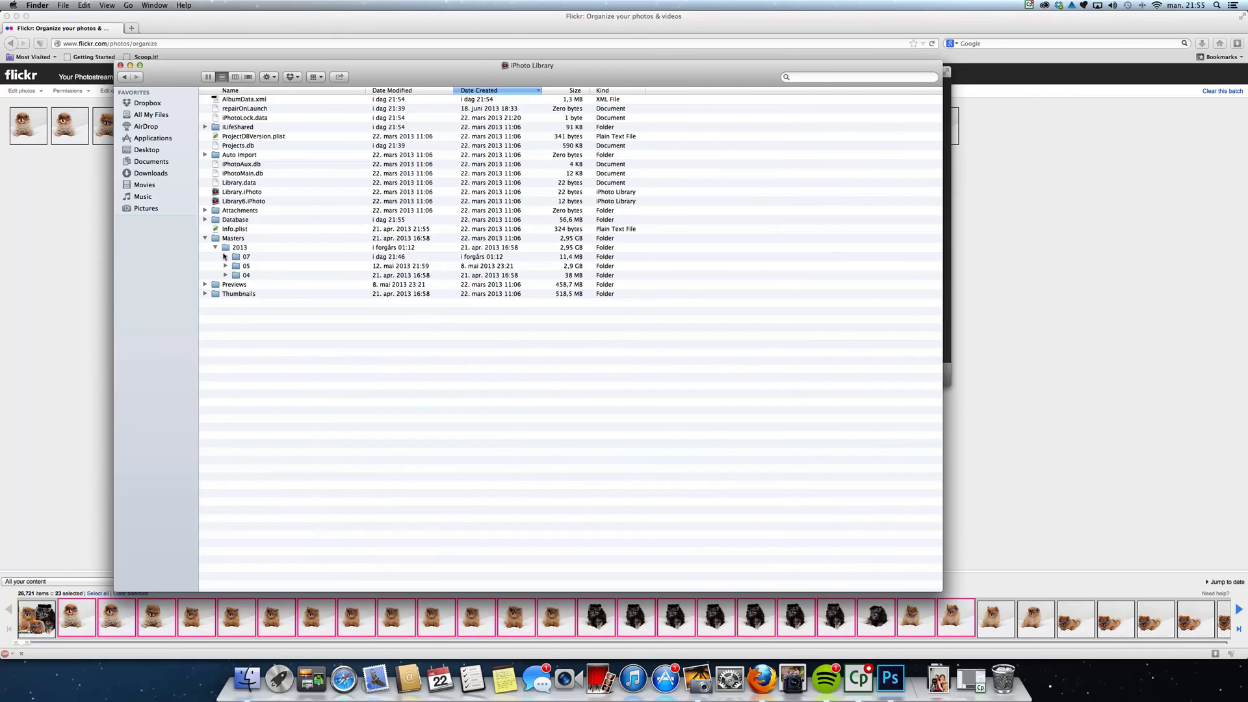
left_click(224, 256)
left_click(245, 266)
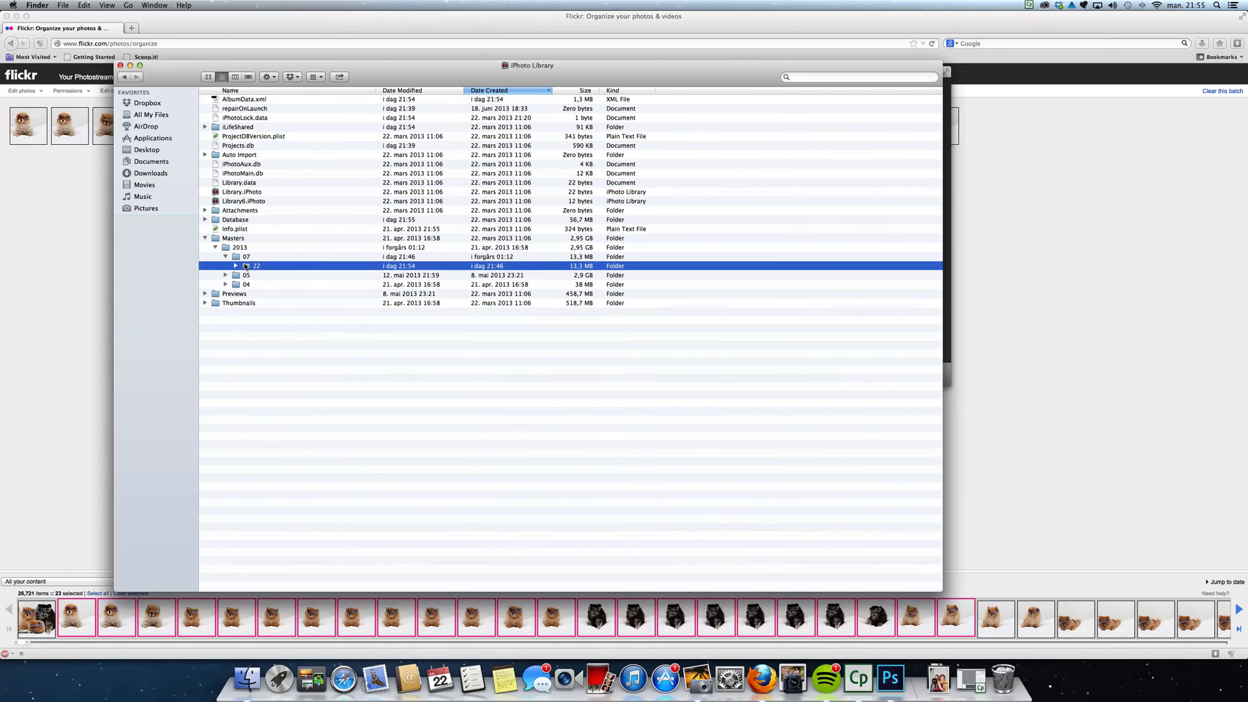
double_click(245, 266)
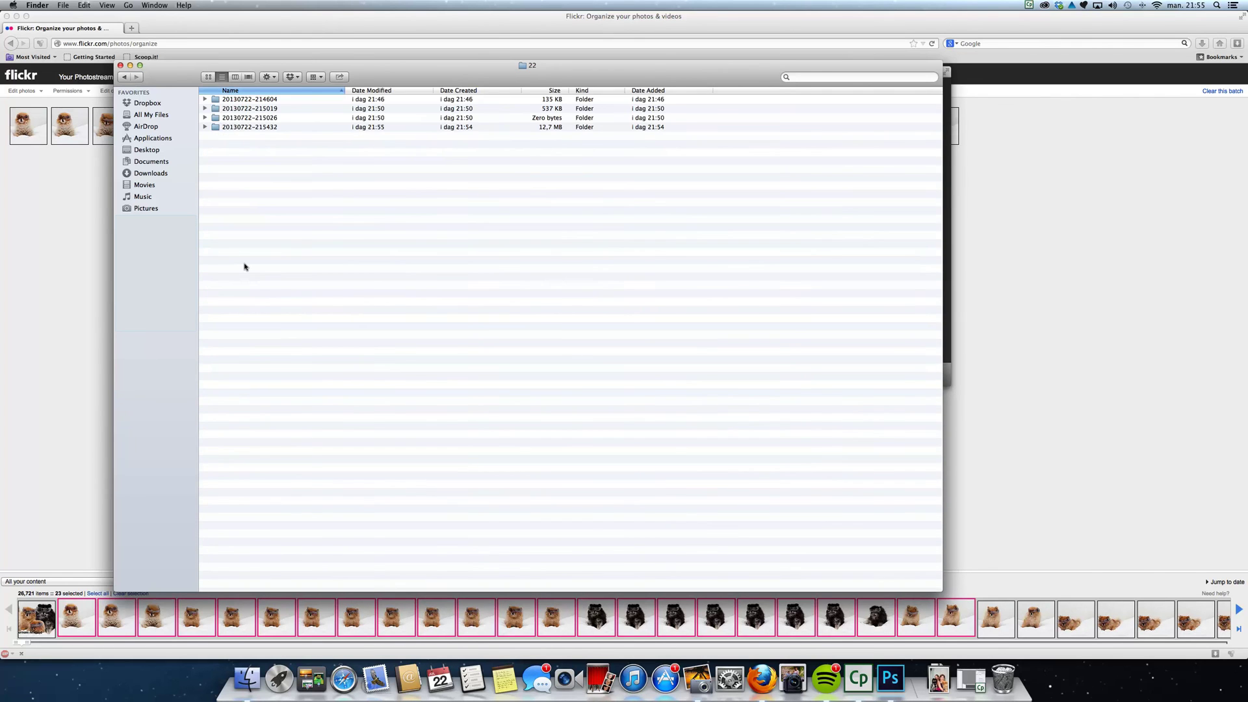
left_click(205, 99)
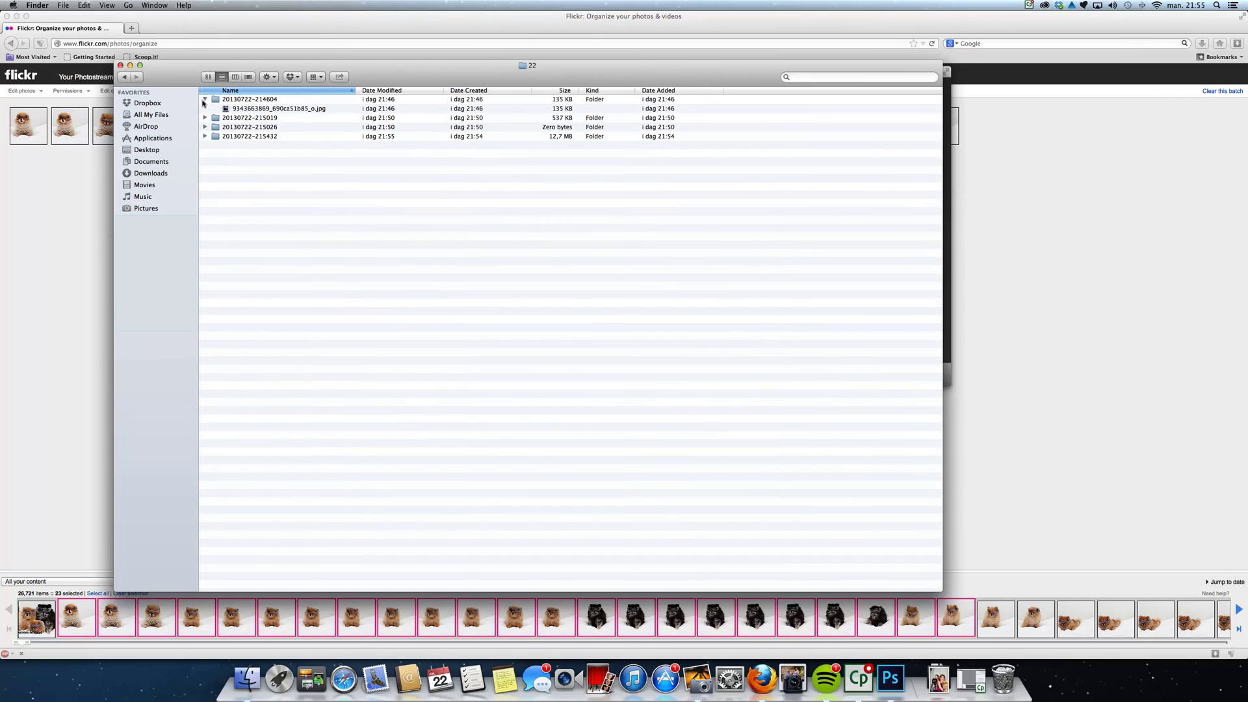
left_click(205, 118)
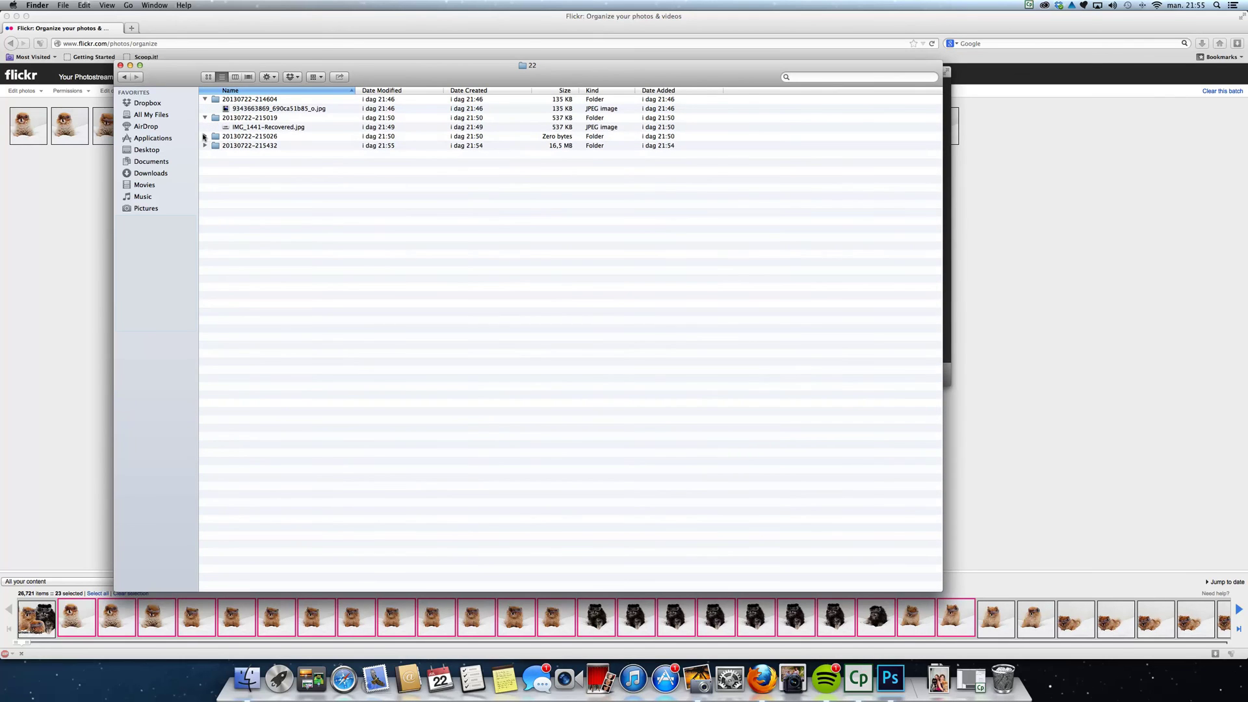
left_click(206, 146)
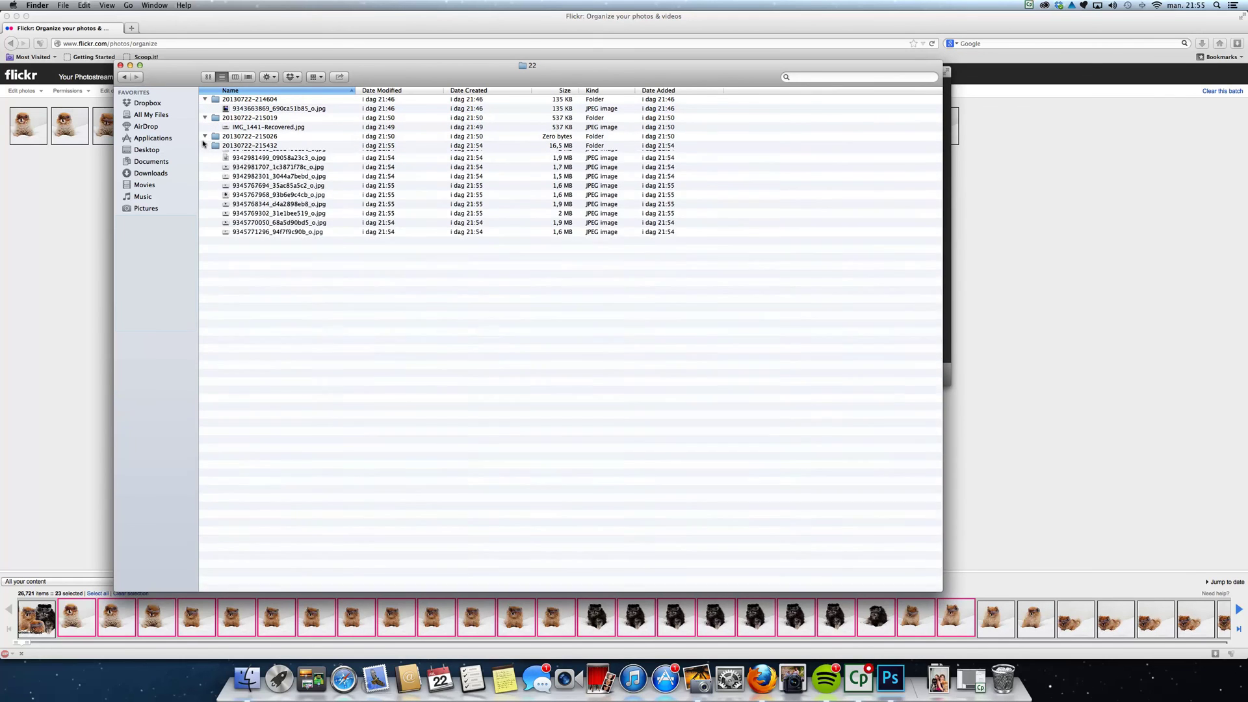